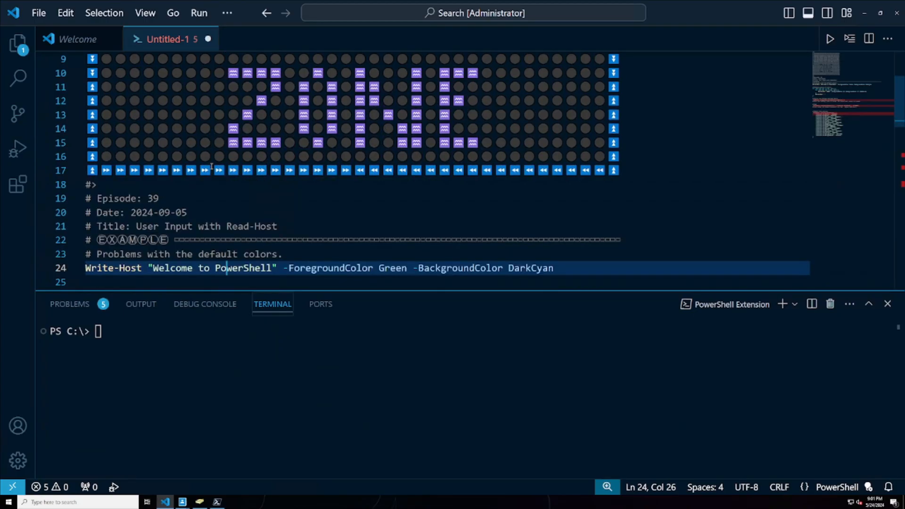
# - Run the "Welcome to PowerShell" Write-Host line, plus the nested For loops that display a grid of colors in the terminal
pyautogui.scroll(-1, 211, 167)
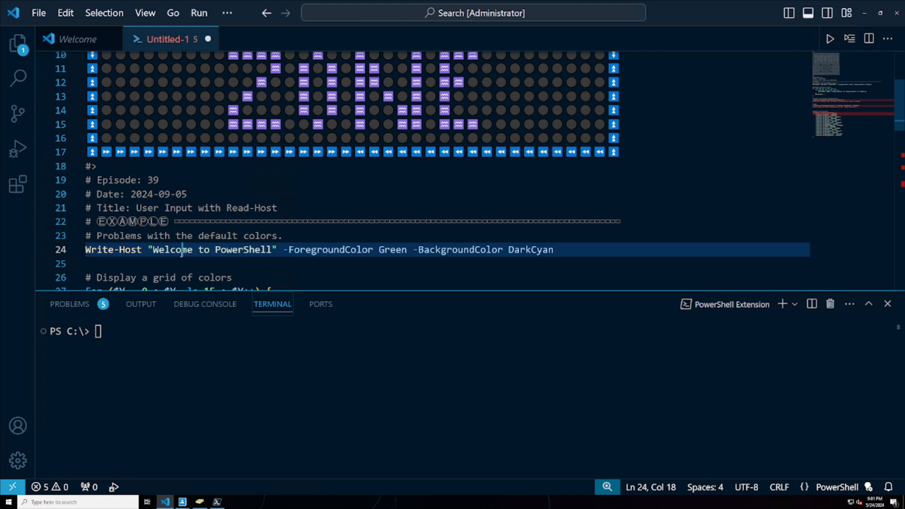
pyautogui.press('F8')
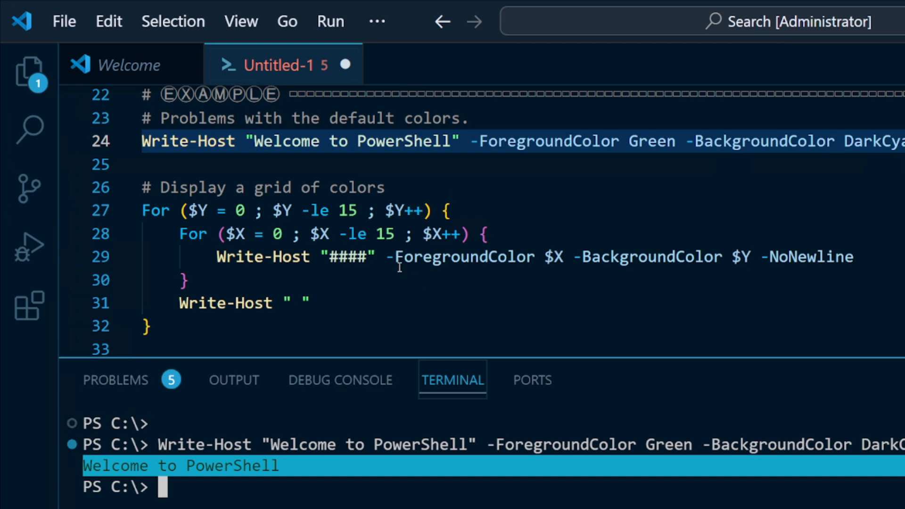
pyautogui.moveTo(155, 326); pyautogui.dragTo(123, 254)
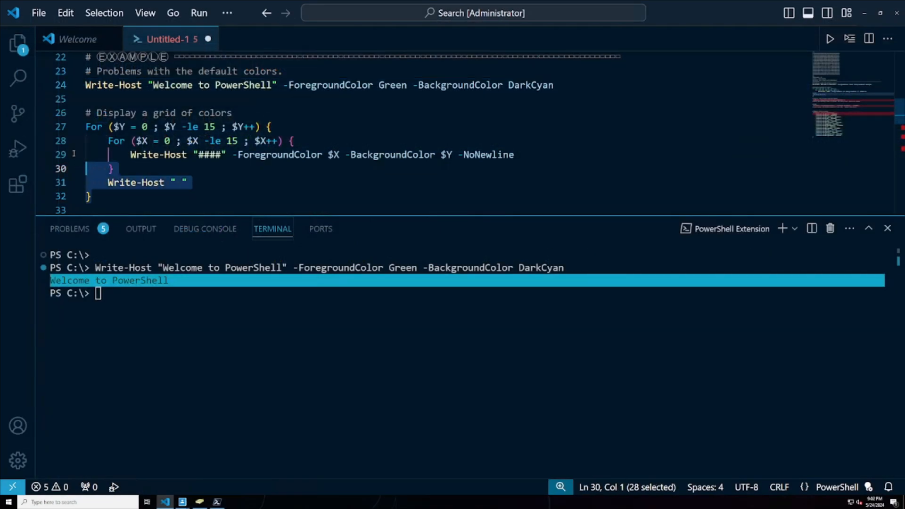
pyautogui.moveTo(74, 153); pyautogui.dragTo(70, 127)
pyautogui.press('F8')
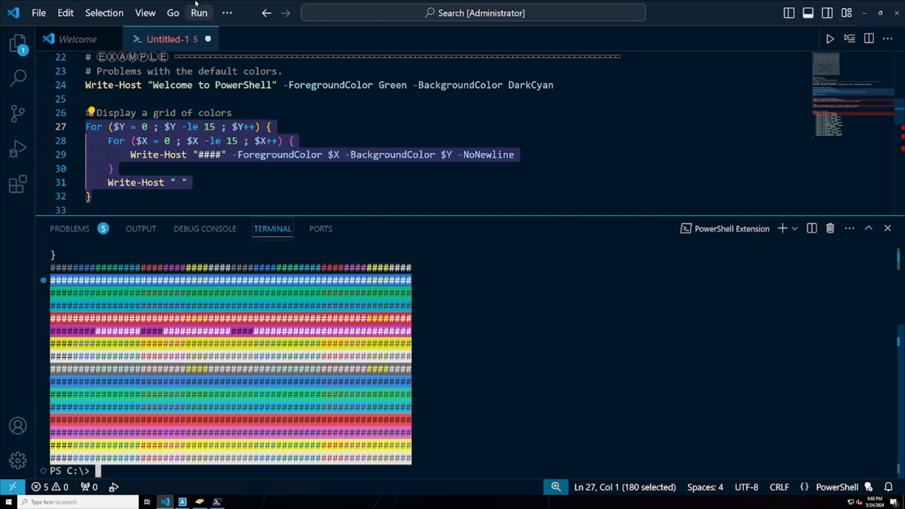
# - Open the user settings as the settings.json file
pyautogui.click(29, 13)
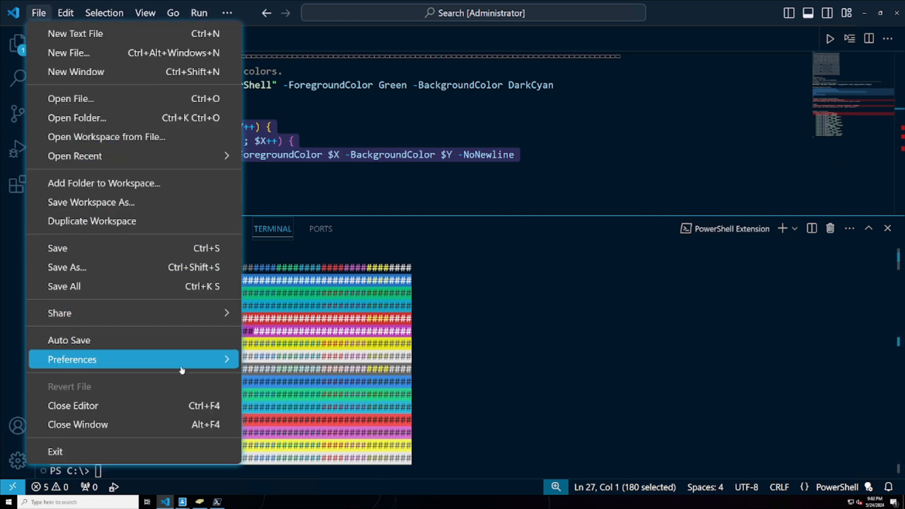
pyautogui.moveTo(182, 370)
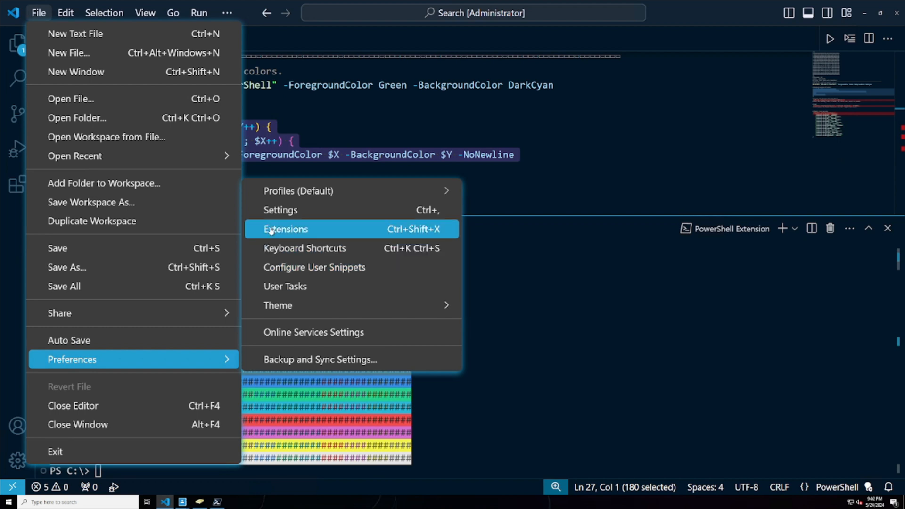
pyautogui.click(272, 211)
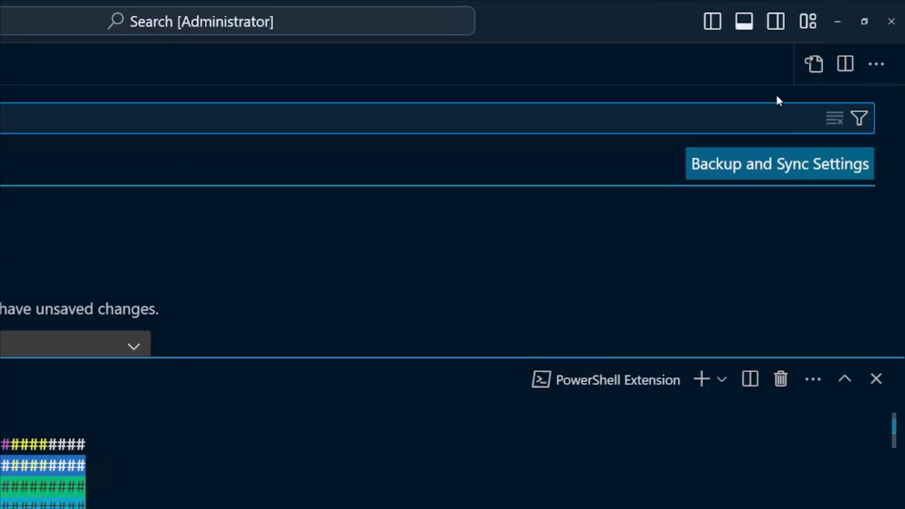
pyautogui.click(819, 73)
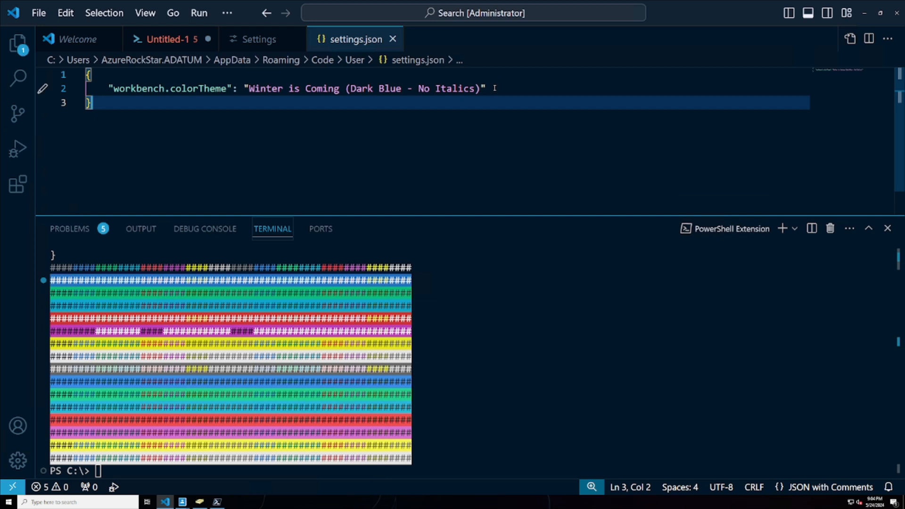
# - Add a "terminal.integrated.minimumContrastRatio" entry with the value 1 after the workbench.colorTheme line
pyautogui.click(494, 89)
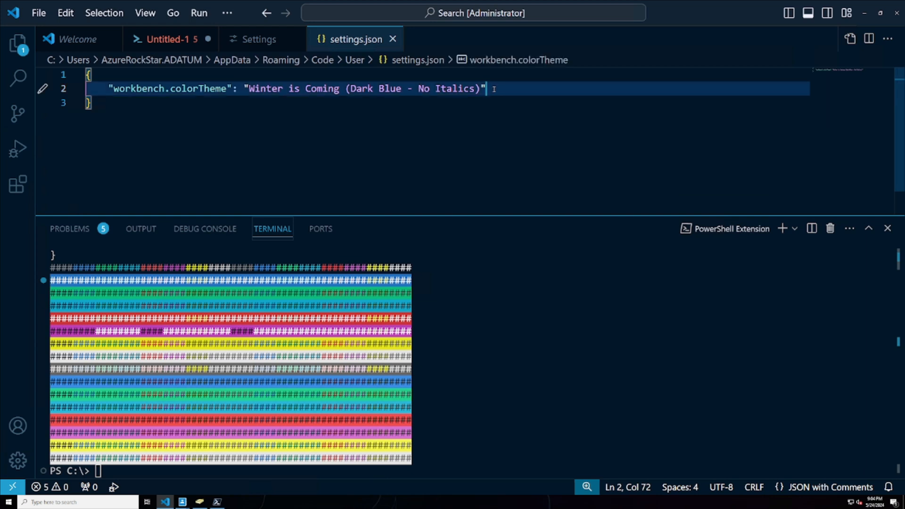
pyautogui.write(',')
pyautogui.press('Return')
pyautogui.write('"terminal.integrated.minimumContrastRatio": 1')
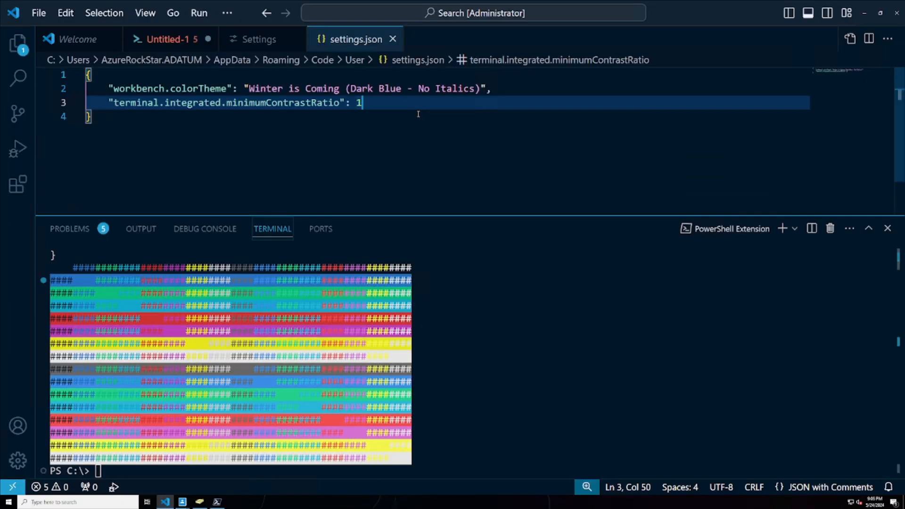
# - Add an empty multi-line "workbench.colorCustomizations" block after the minimumContrastRatio setting
pyautogui.write(',')
pyautogui.press('Return')
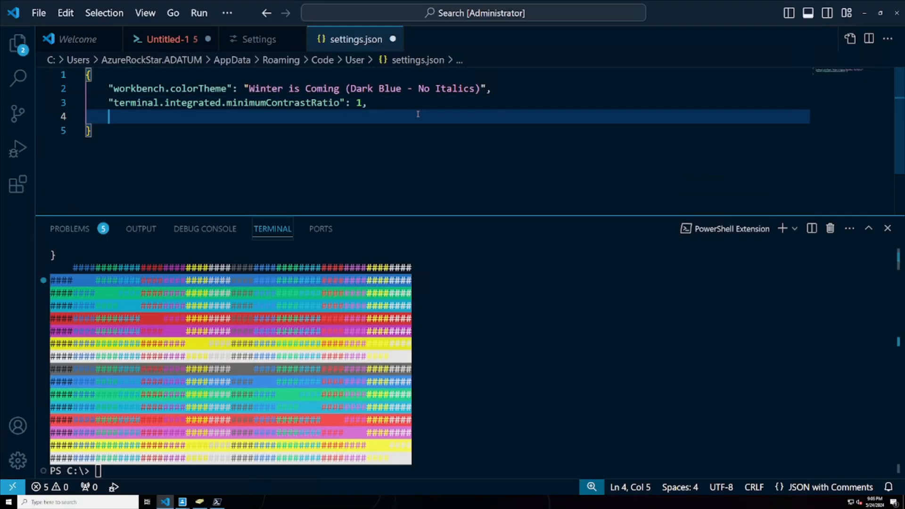
pyautogui.write('"Workbe')
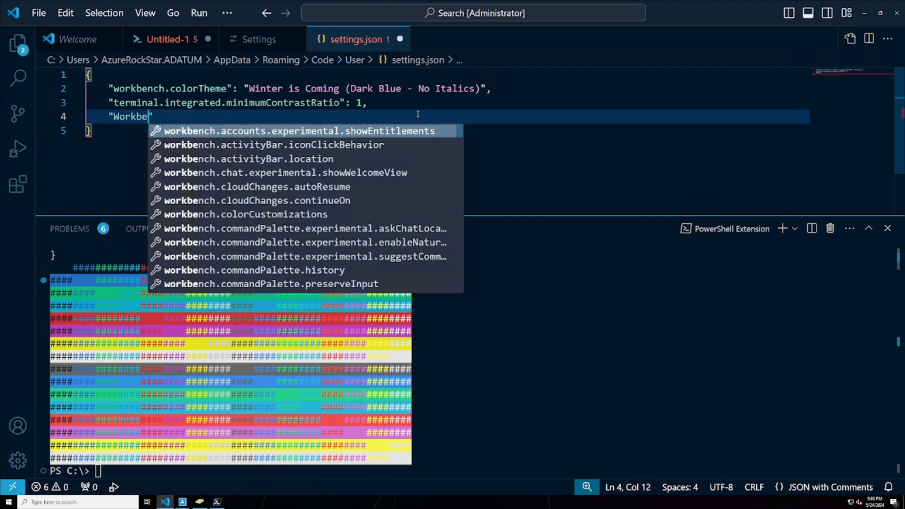
pyautogui.write('nch')
pyautogui.write('.color')
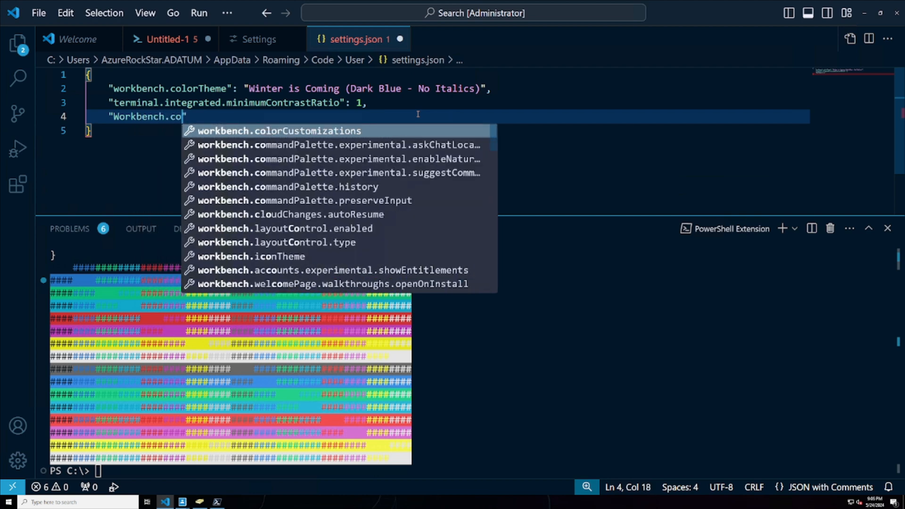
pyautogui.press('Return')
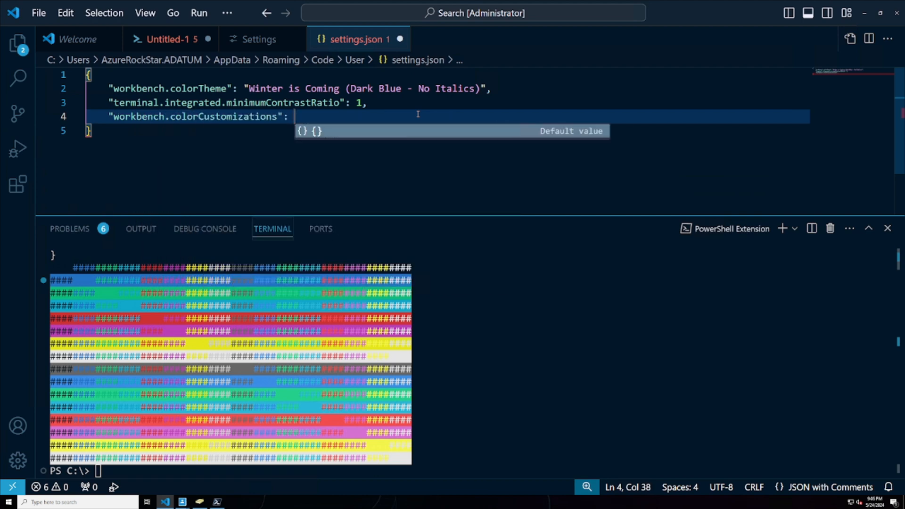
pyautogui.write('{')
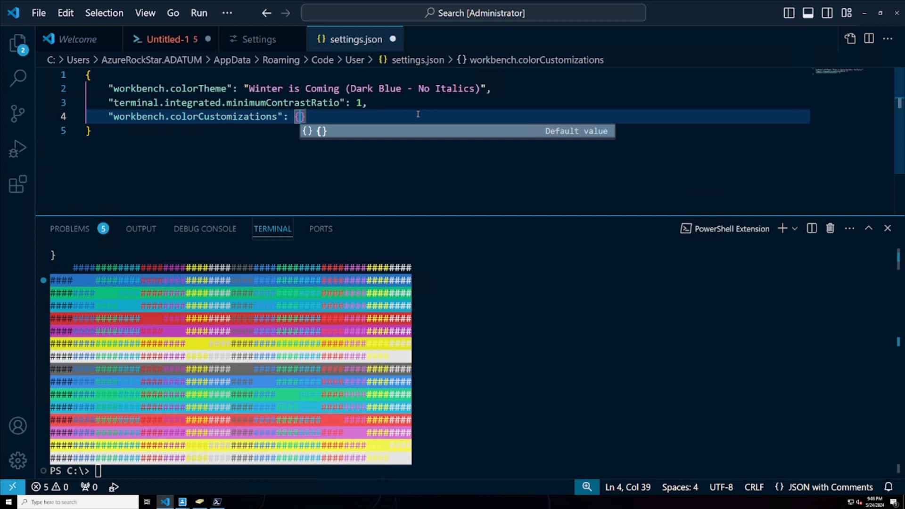
pyautogui.press('Escape')
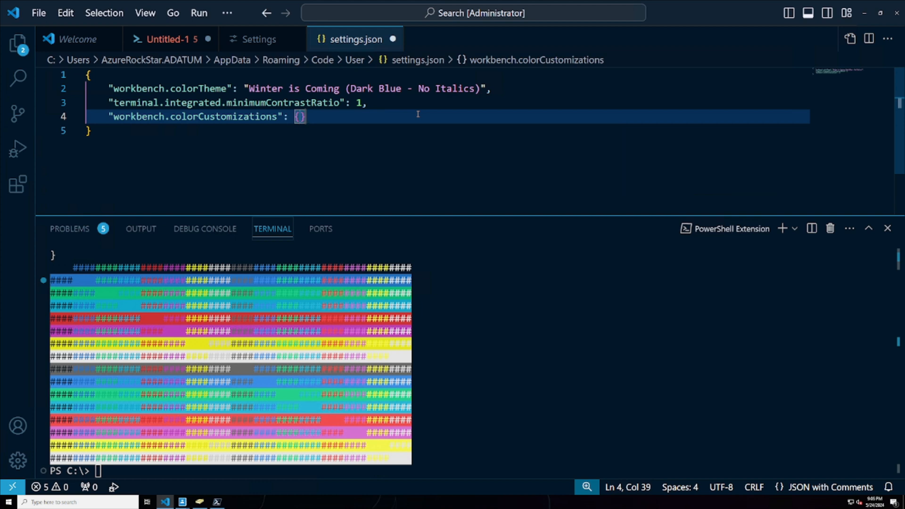
pyautogui.press('Return')
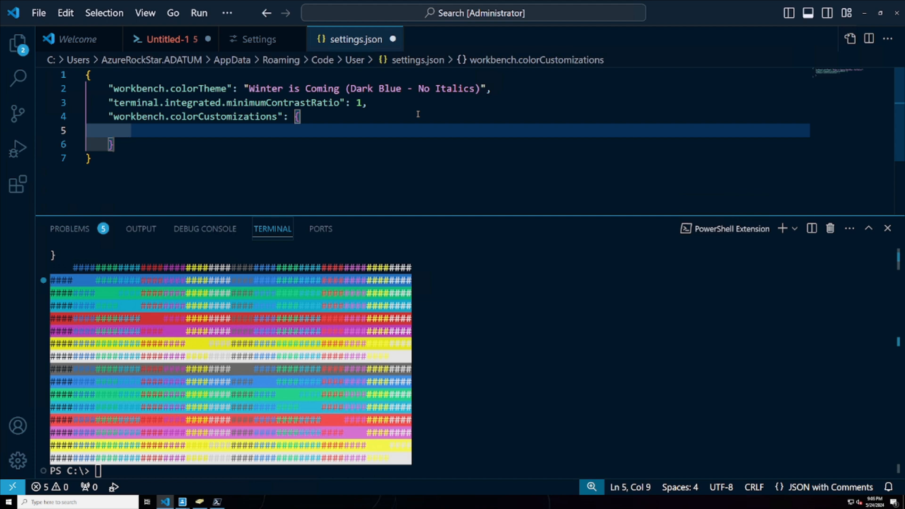
# - Add "terminal.ansiBlack" inside the colorCustomizations block with the color #000000
pyautogui.write('terminal.')
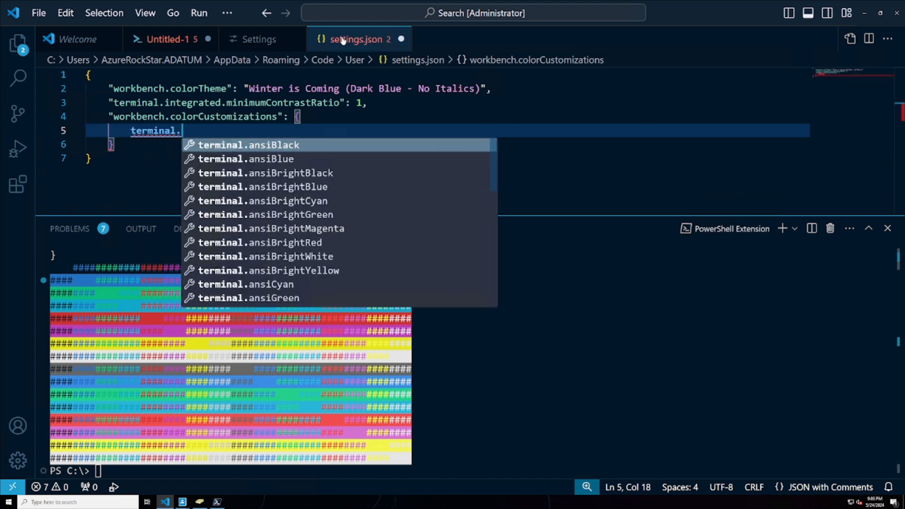
pyautogui.press('Return')
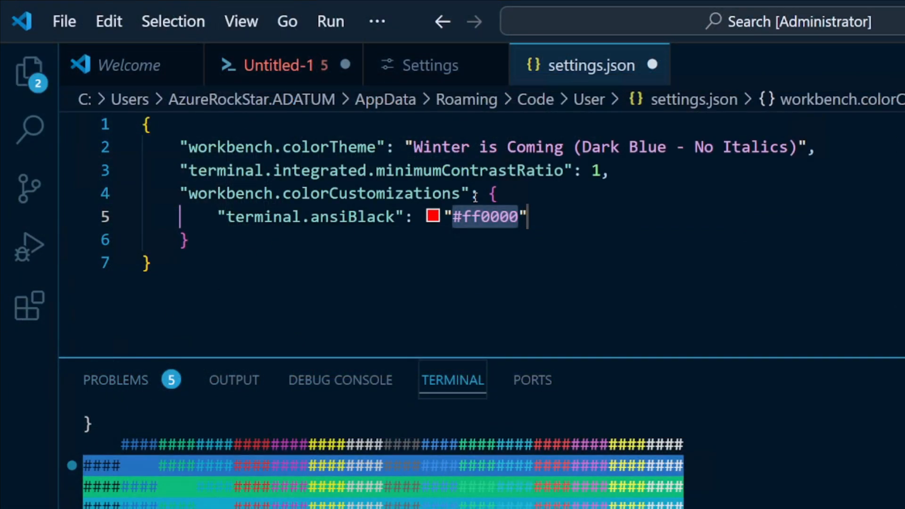
pyautogui.press('Left')
pyautogui.press('Left')
pyautogui.press('Left')
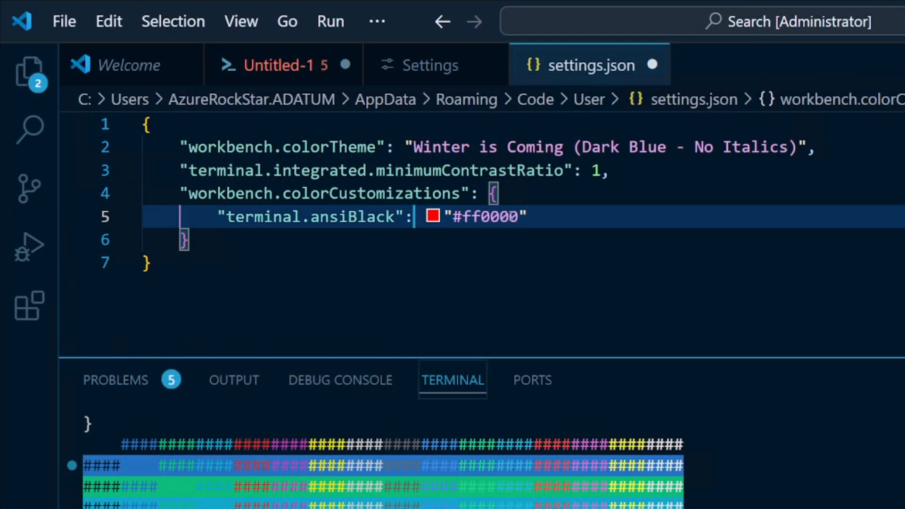
pyautogui.press('Right')
pyautogui.press('Right')
pyautogui.press('Right')
pyautogui.press('Right')
pyautogui.press('Right')
pyautogui.press('BackSpace')
pyautogui.press('BackSpace')
pyautogui.write('00')
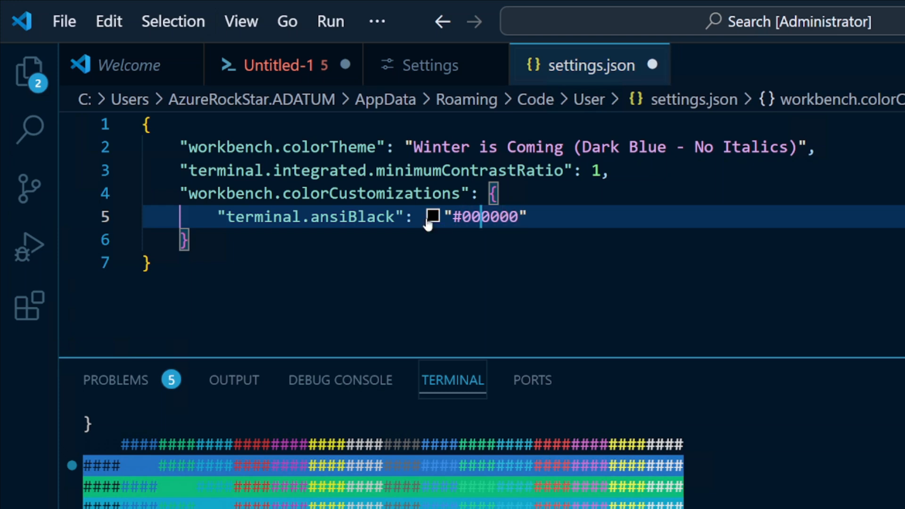
# - Try the shades #541212 and #321f1f for terminal.ansiBlack with the color picker, and return it to #000000
pyautogui.moveTo(433, 219)
pyautogui.moveTo(554, 295); pyautogui.dragTo(572, 296)
pyautogui.click(661, 392)
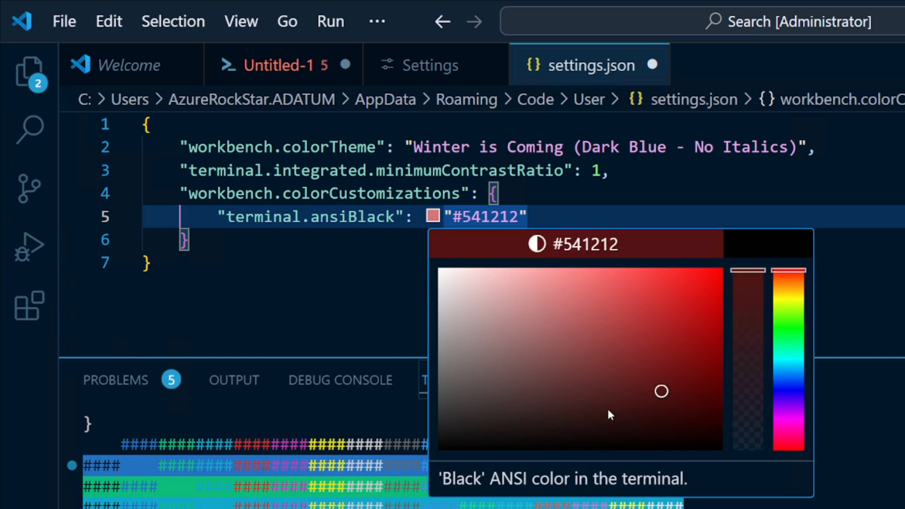
pyautogui.click(544, 415)
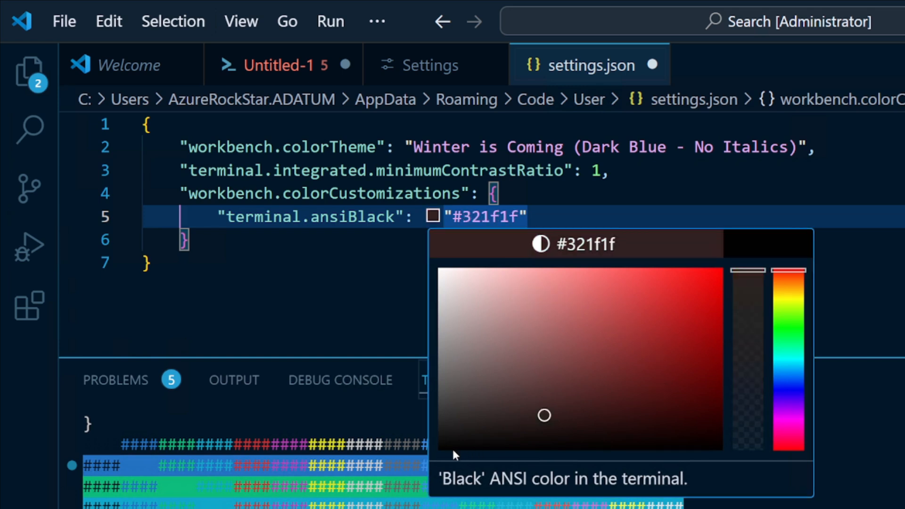
pyautogui.moveTo(452, 448); pyautogui.dragTo(422, 457)
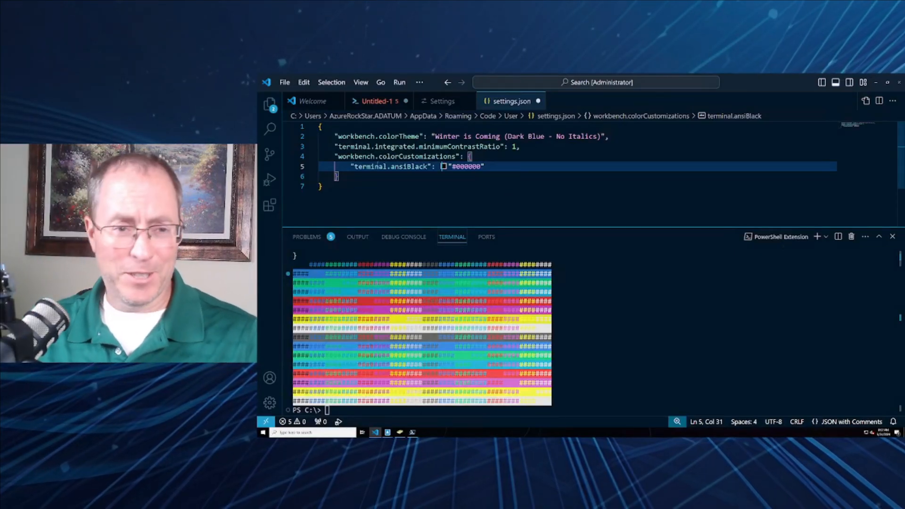
# - Replace the workbench.colorCustomizations block with the full set of terminal ANSI color entries and save settings.json
pyautogui.moveTo(338, 177); pyautogui.dragTo(301, 156)
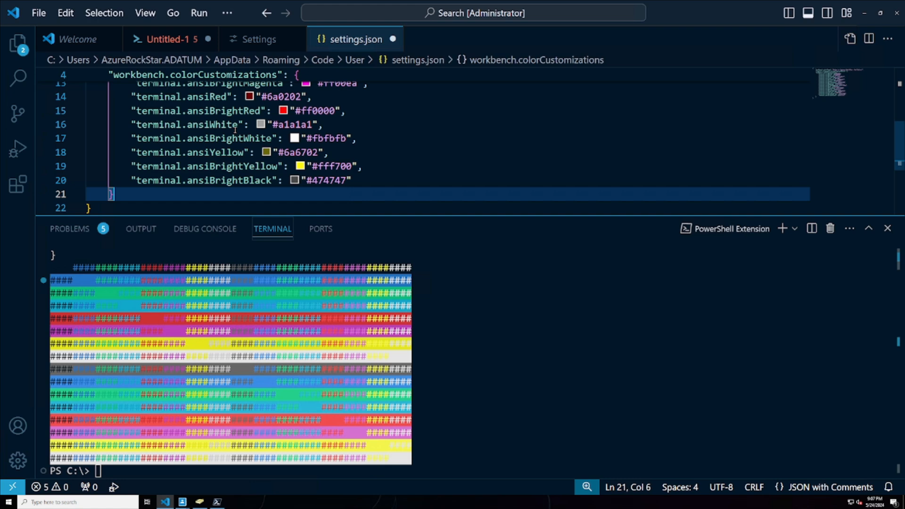
pyautogui.moveTo(235, 130)
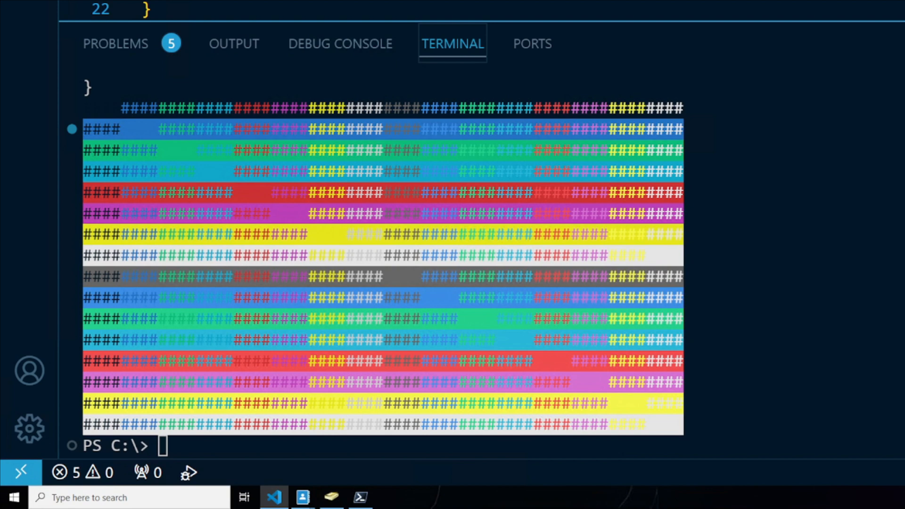
pyautogui.hotkey('ctrl', 's')
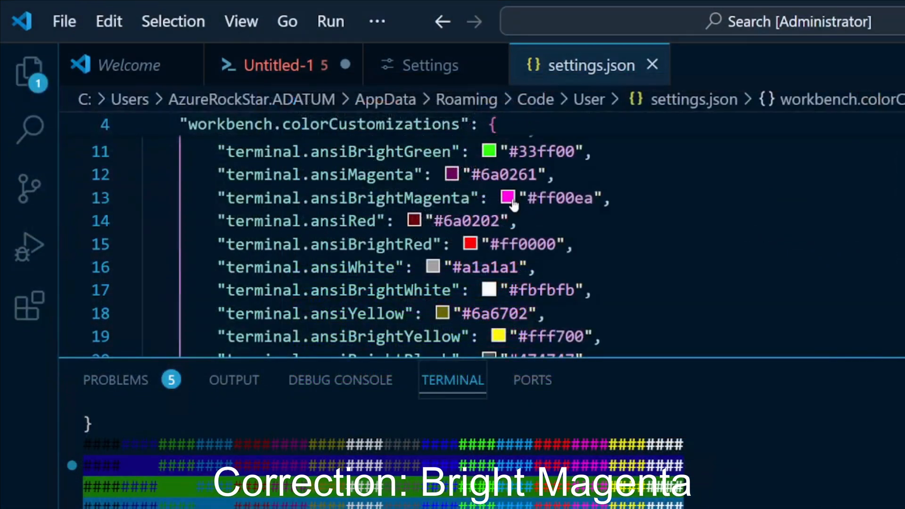
# - Change terminal.ansiBrightMagenta to #ee00ff with the color picker and save settings.json
pyautogui.moveTo(512, 203)
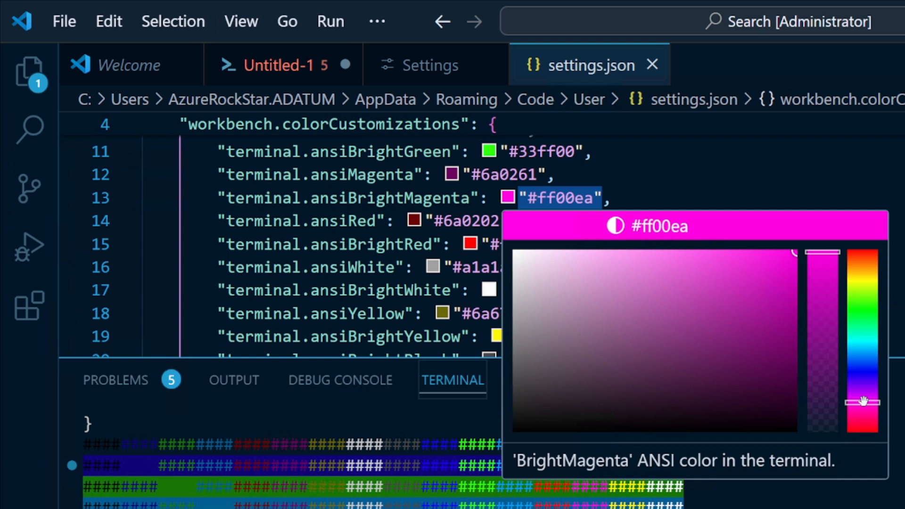
pyautogui.moveTo(865, 402); pyautogui.dragTo(866, 394)
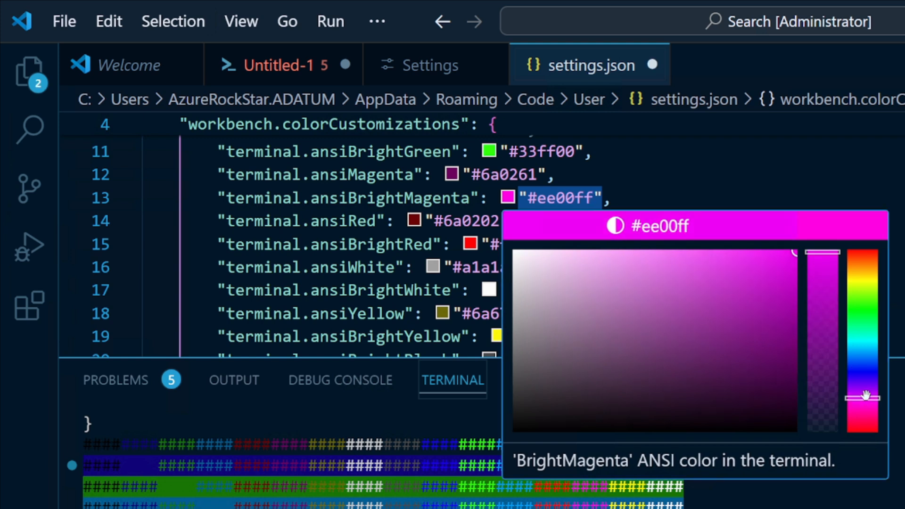
pyautogui.click(622, 180)
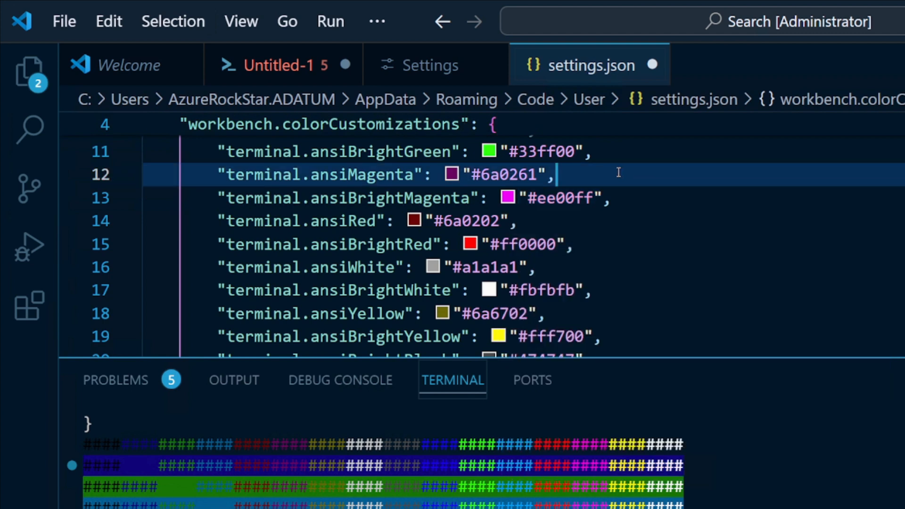
pyautogui.hotkey('ctrl', 's')
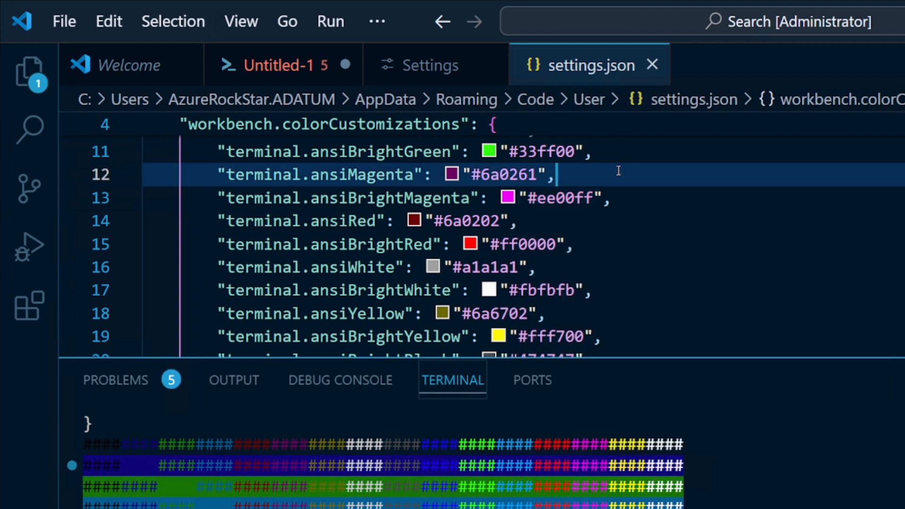